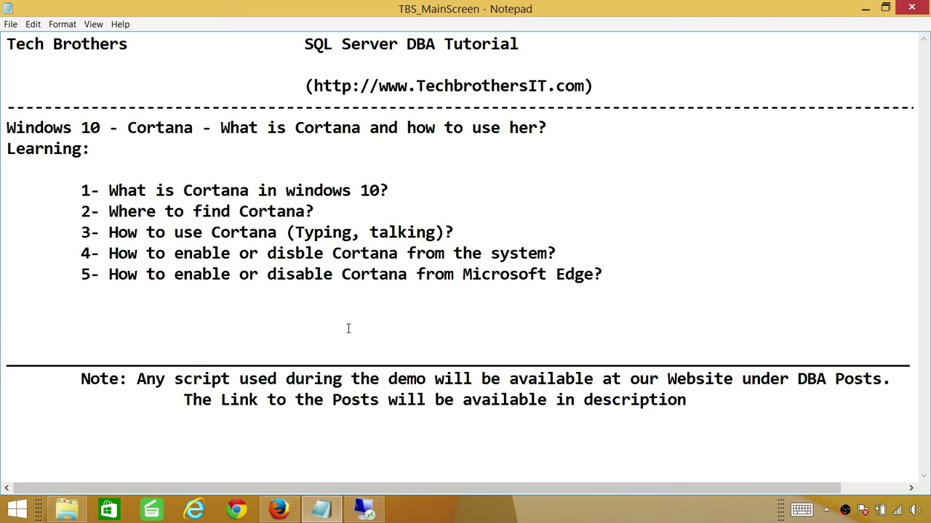
Bring up the TBSWIN10 virtual machine connection from the remote session and show it in Full Screen Mode
left_click(348, 329)
left_click(364, 509)
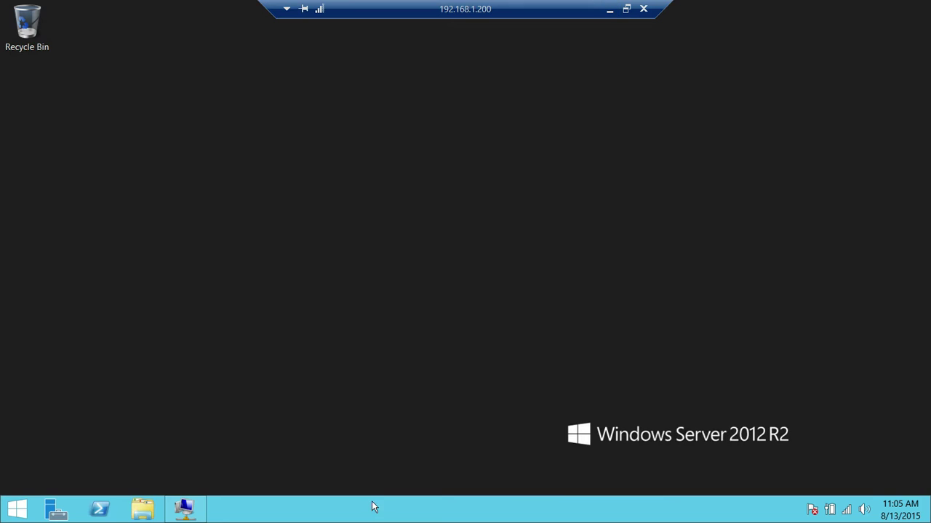
left_click(186, 509)
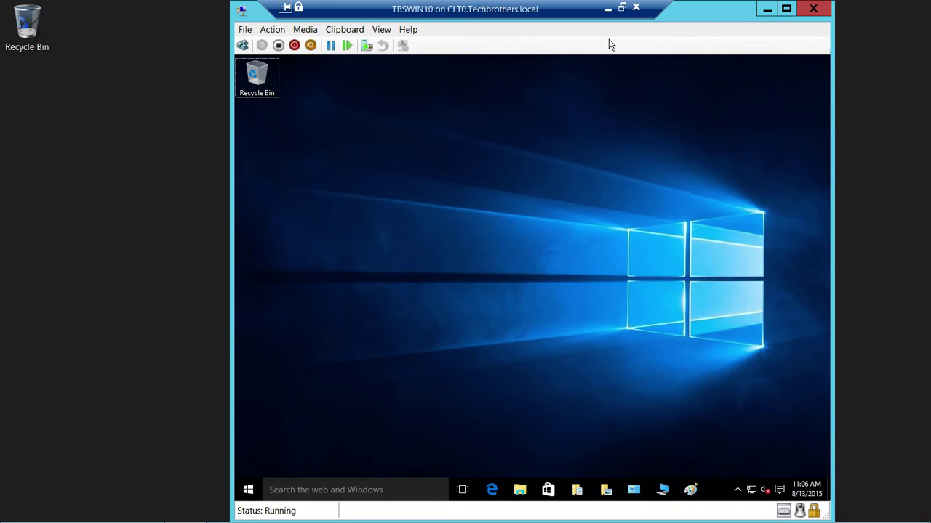
left_click(381, 29)
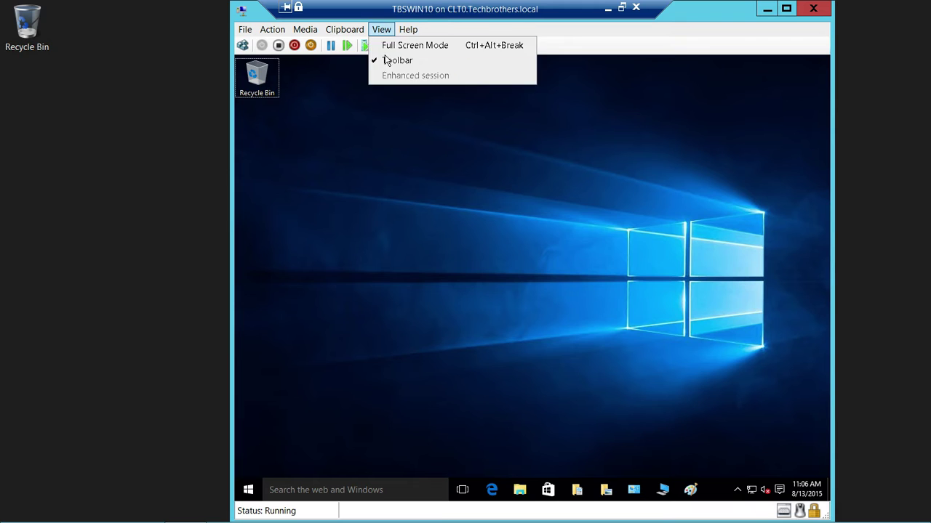
left_click(407, 46)
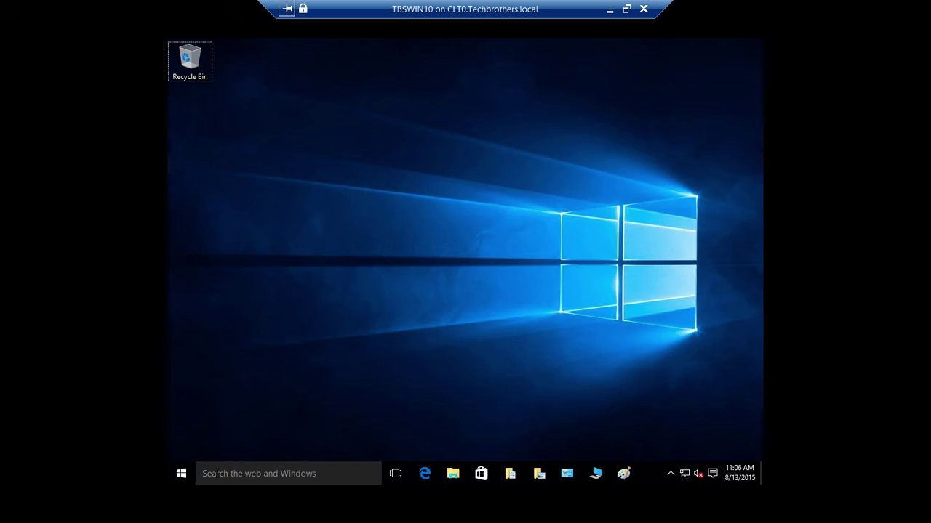
Open the taskbar search panel and go to Cortana's Settings page
left_click(208, 474)
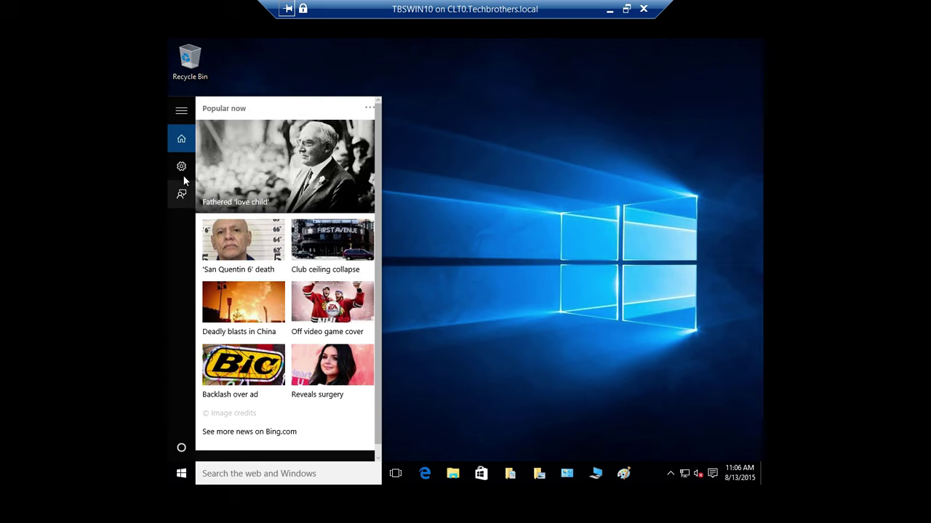
left_click(182, 111)
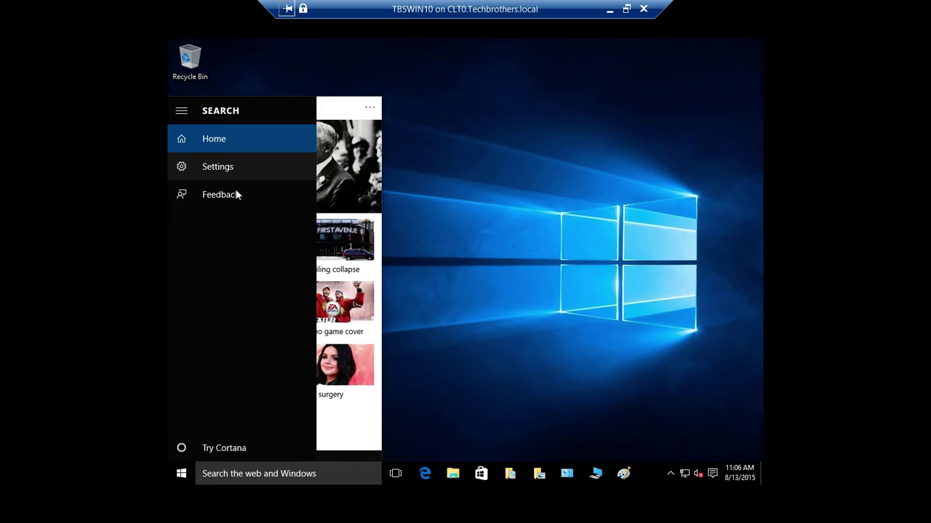
left_click(218, 173)
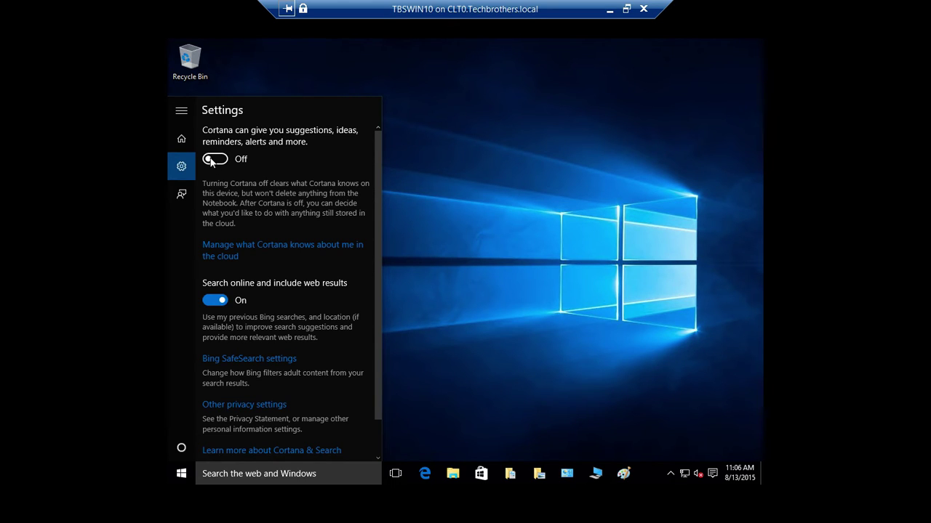
Switch Cortana On and accept its data-collection terms with I agree
left_click(213, 159)
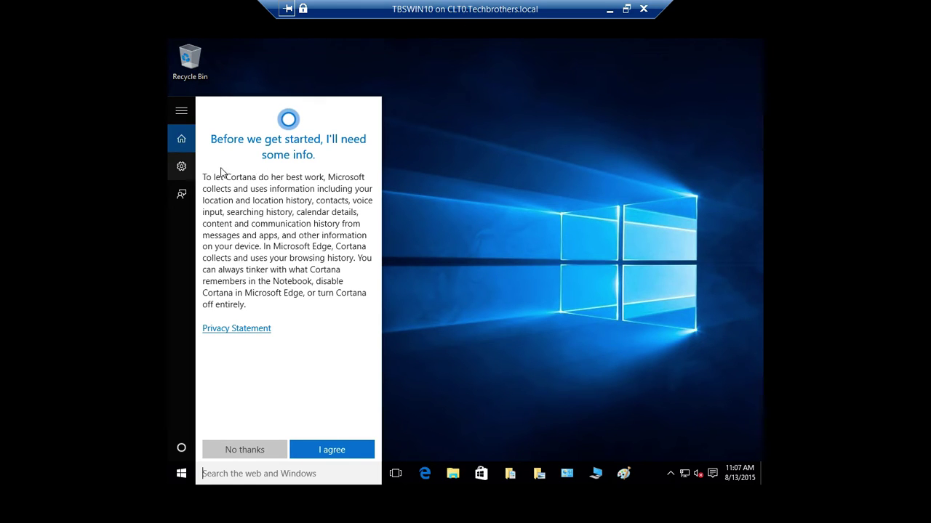
left_click(328, 452)
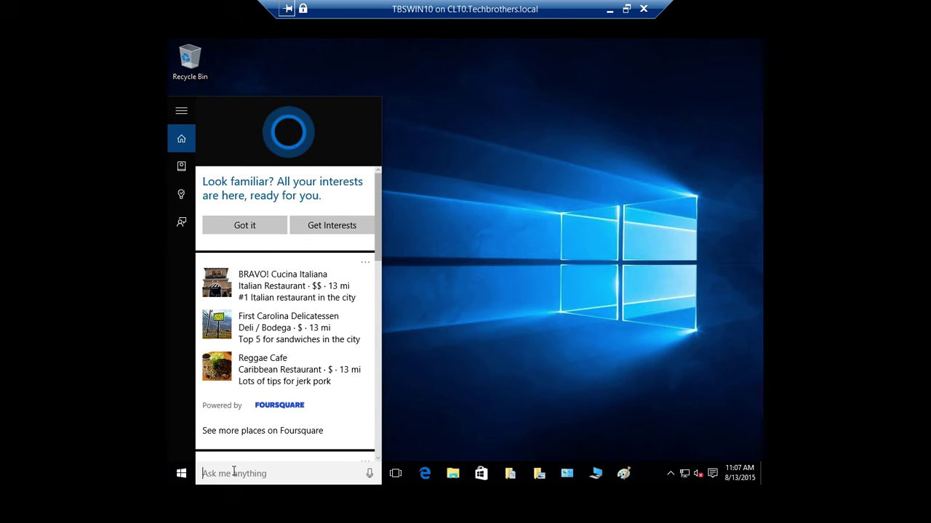
Search 'cortana se' to reach Cortana & Search settings and switch Cortana Off
type("Cartona")
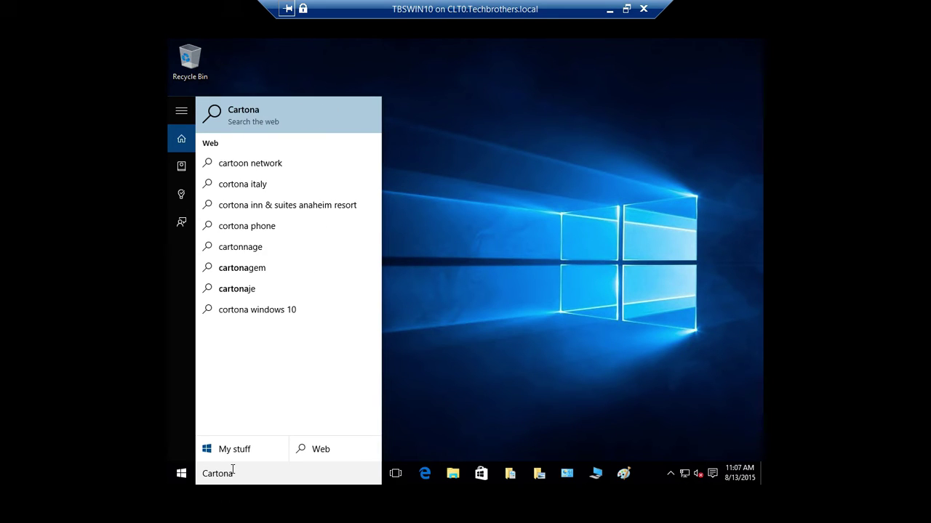
key("BackSpace")
key("BackSpace")
key("BackSpace")
key("BackSpace")
key("BackSpace")
key("BackSpace")
key("BackSpace")
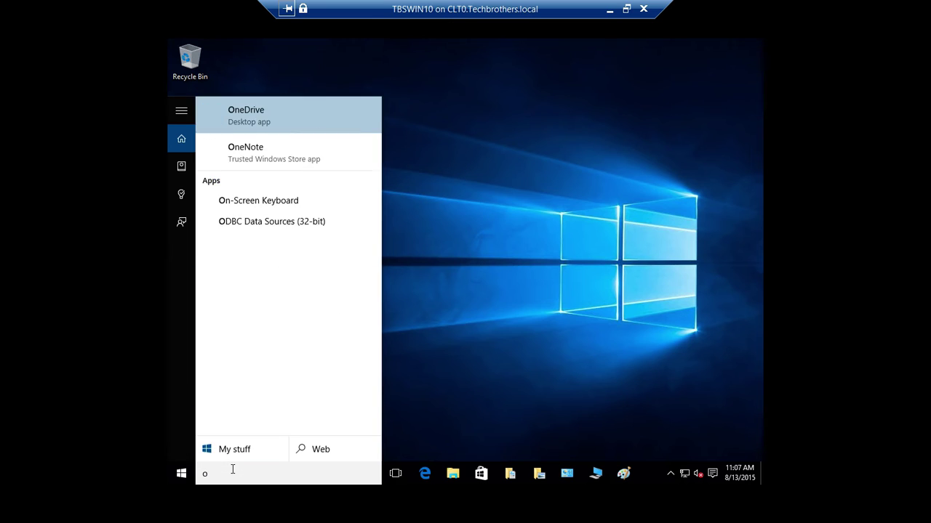
type("cort")
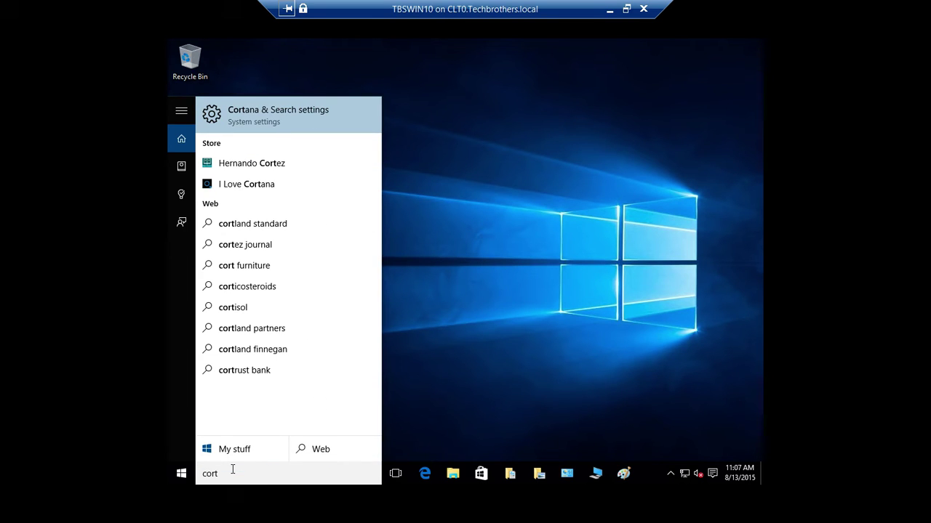
type("ana")
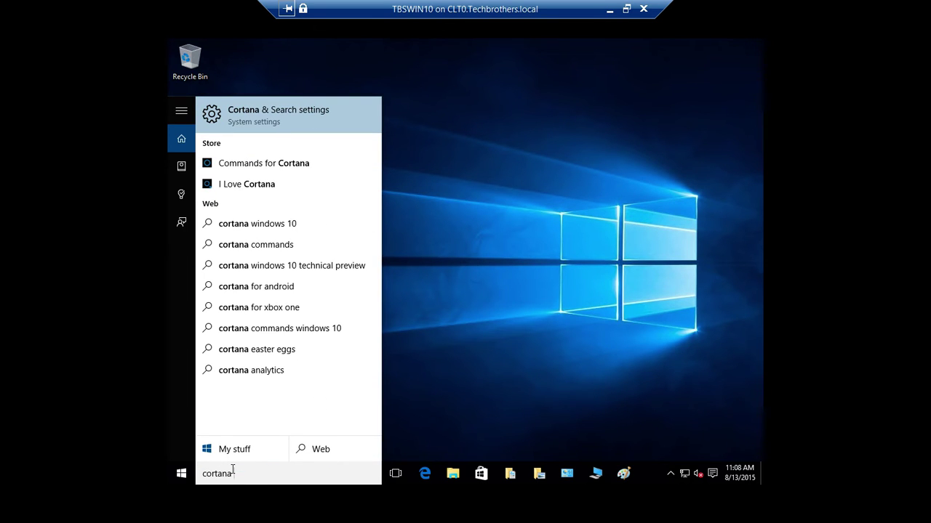
type(" se")
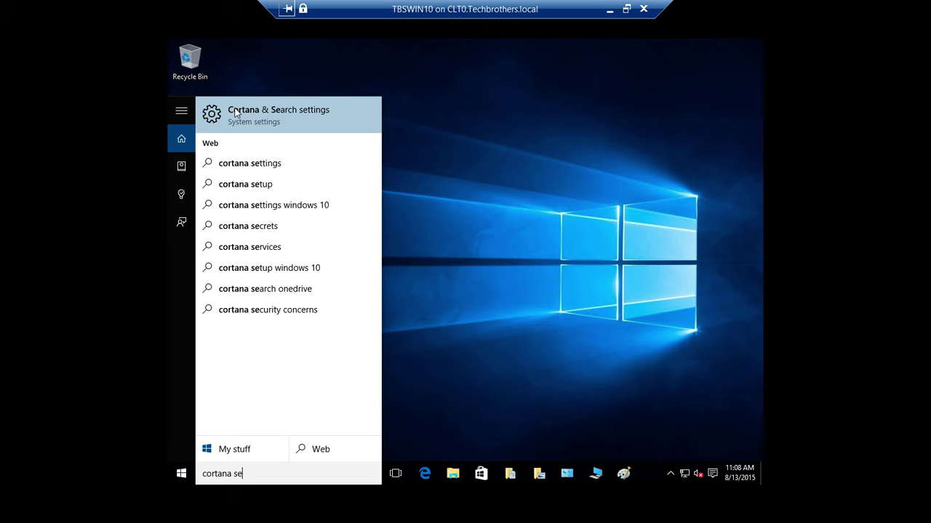
left_click(227, 121)
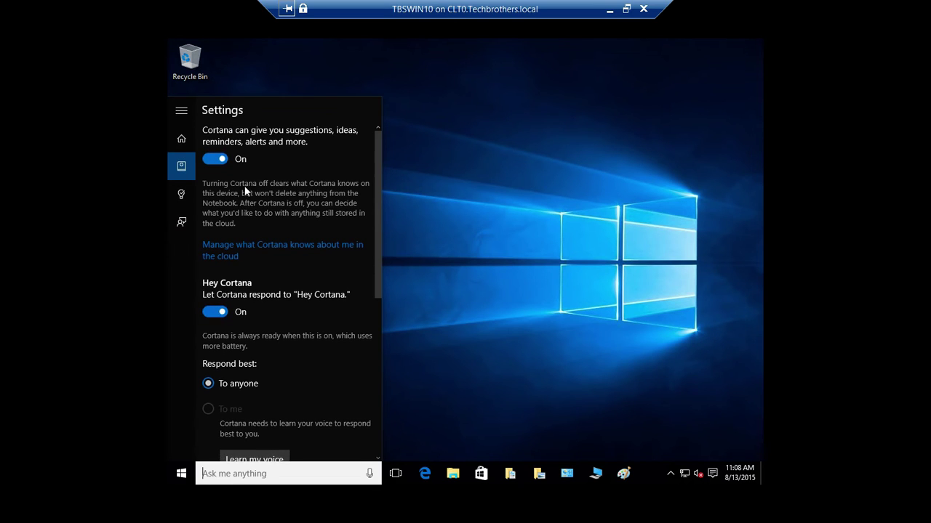
left_click(218, 159)
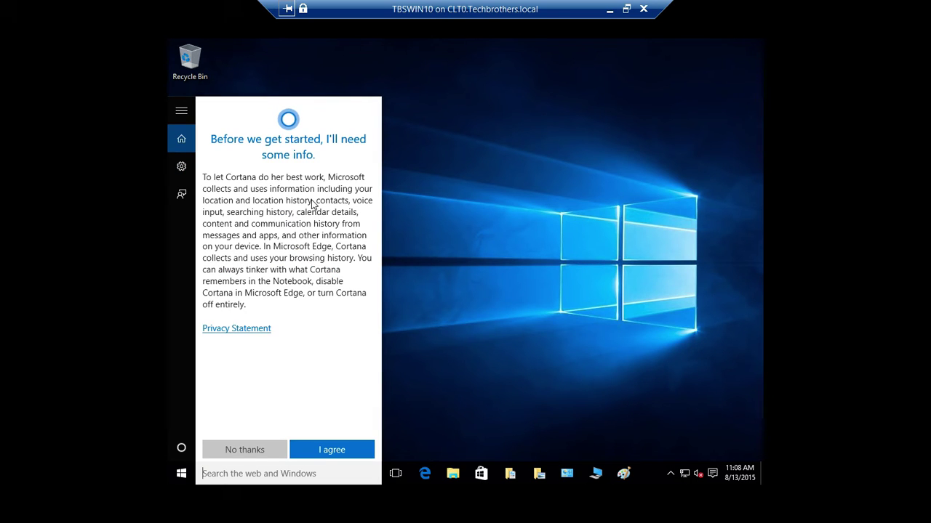
Re-enable Cortana by agreeing to the terms, let it listen, then return to the Ask me anything box
left_click(332, 453)
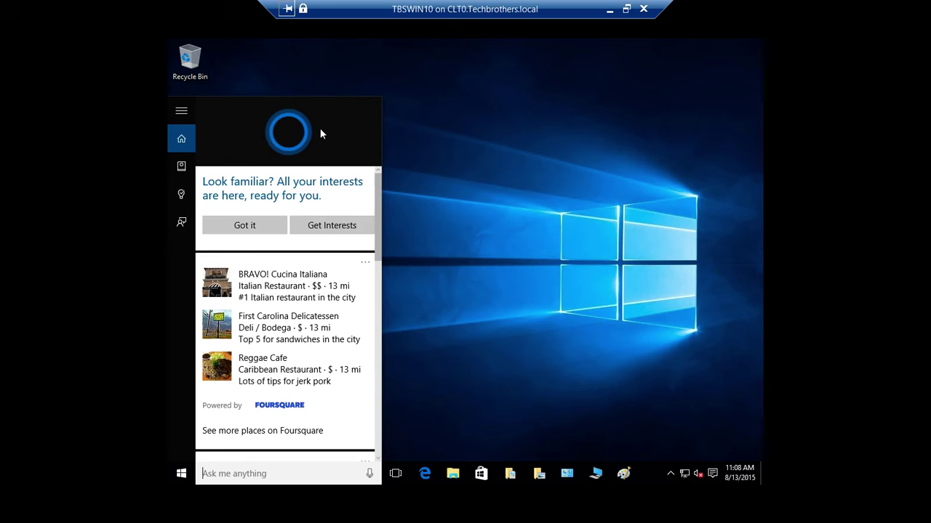
left_click(186, 139)
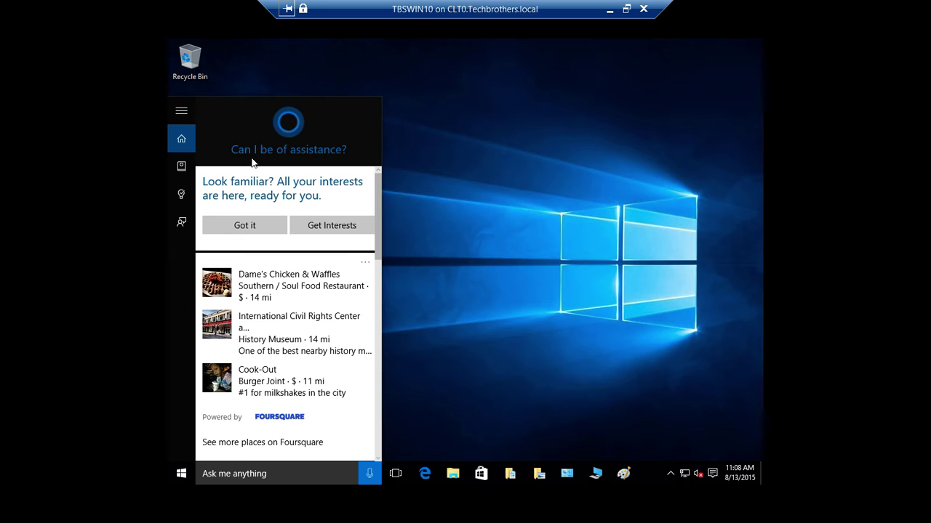
left_click(272, 474)
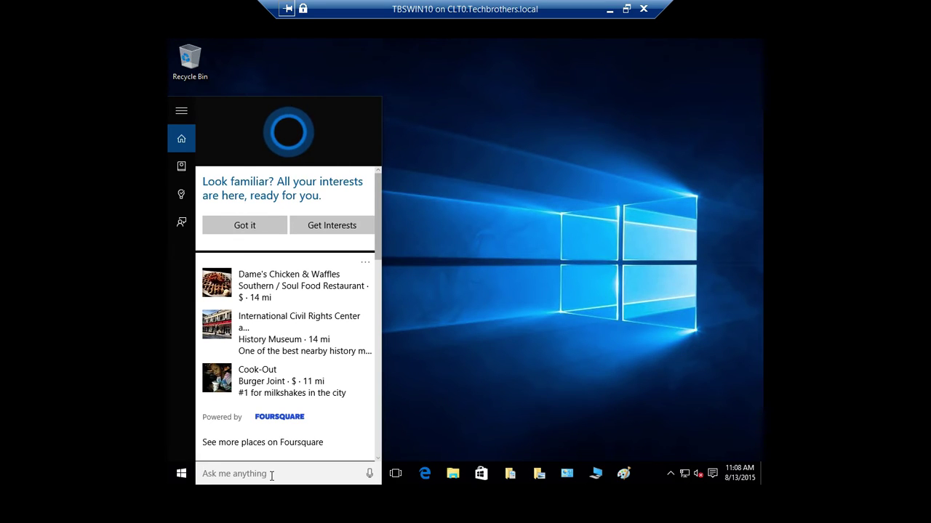
Replace the old search text with a search for 'Documents'
type("My md")
key("BackSpace")
key("BackSpace")
key("BackSpace")
key("BackSpace")
key("BackSpace")
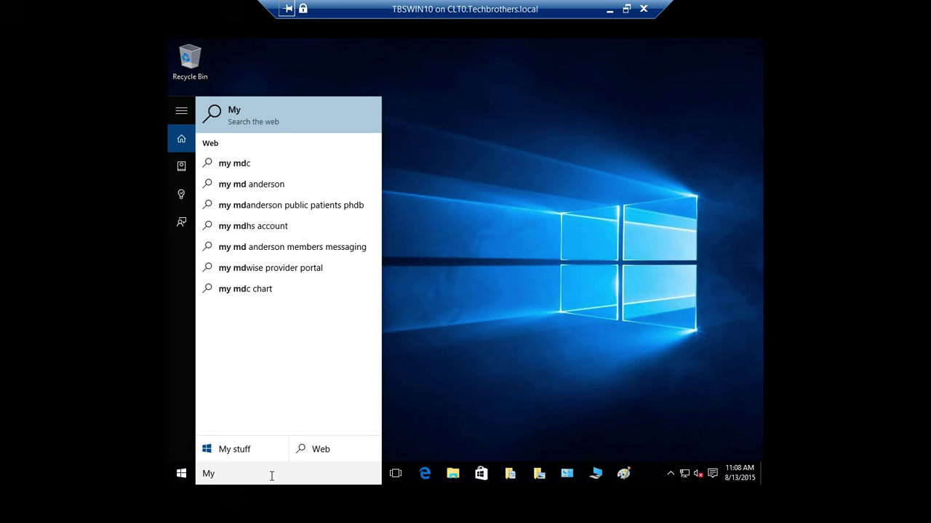
type("Documents")
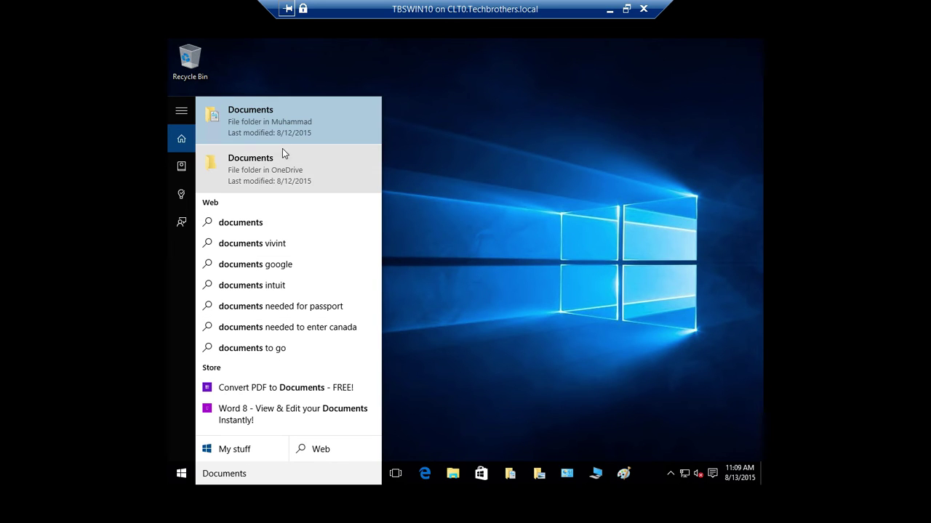
Dismiss the Documents search results by clicking on the desktop
left_click(439, 394)
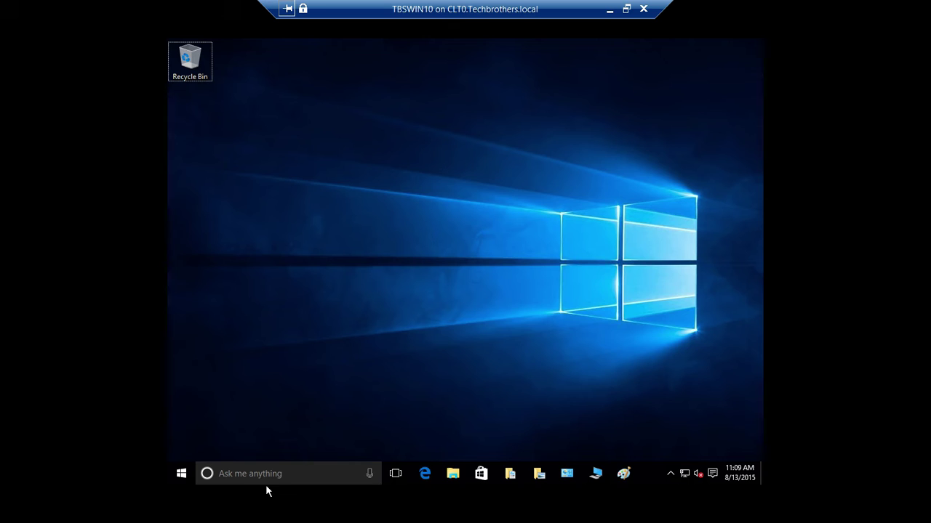
mouse_move(697, 476)
Open Cortana's home panel, review the Notepad outline, then return to the Windows 10 session
left_click(265, 471)
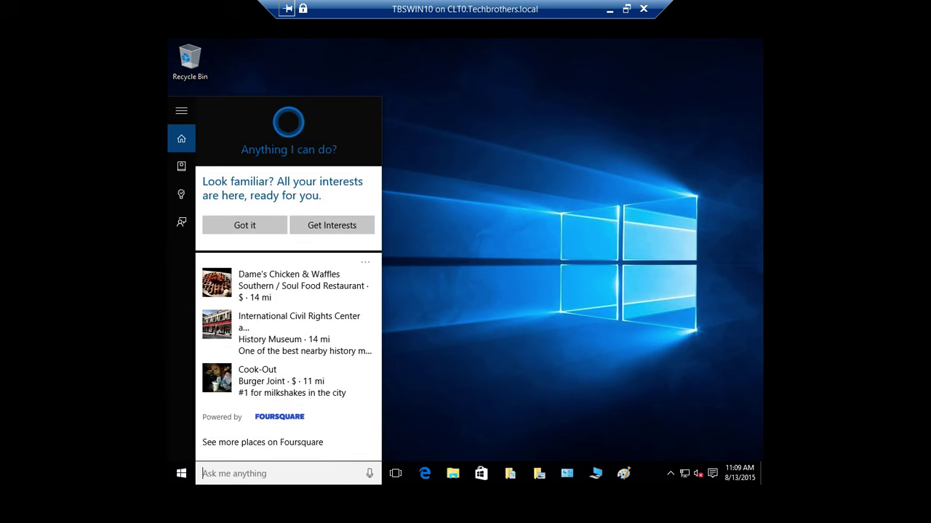
left_click(608, 8)
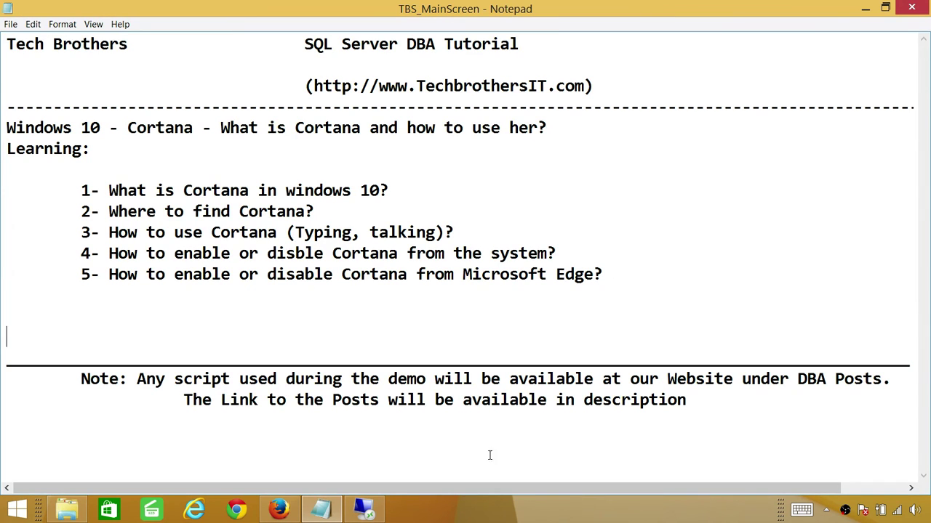
left_click(367, 513)
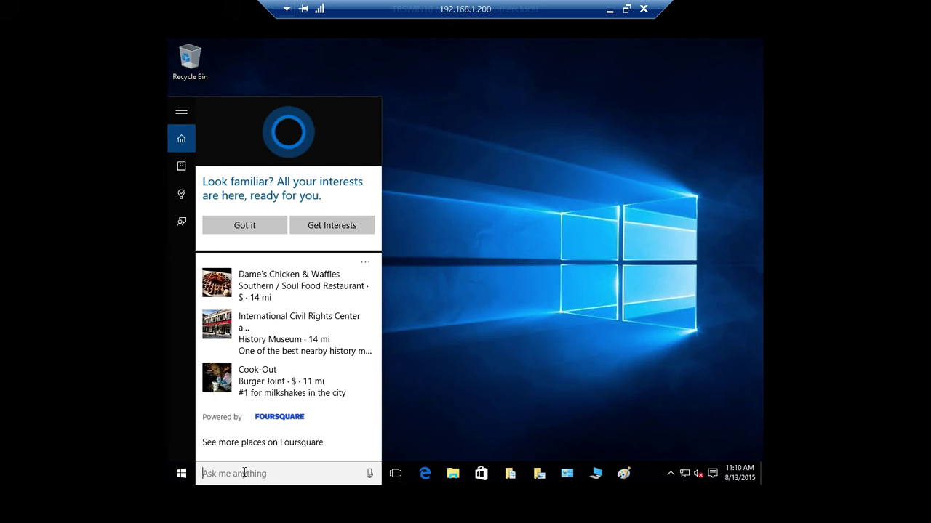
Search 'Resturants' and open the 'restaurants near me' web suggestion in Edge
type("Rest")
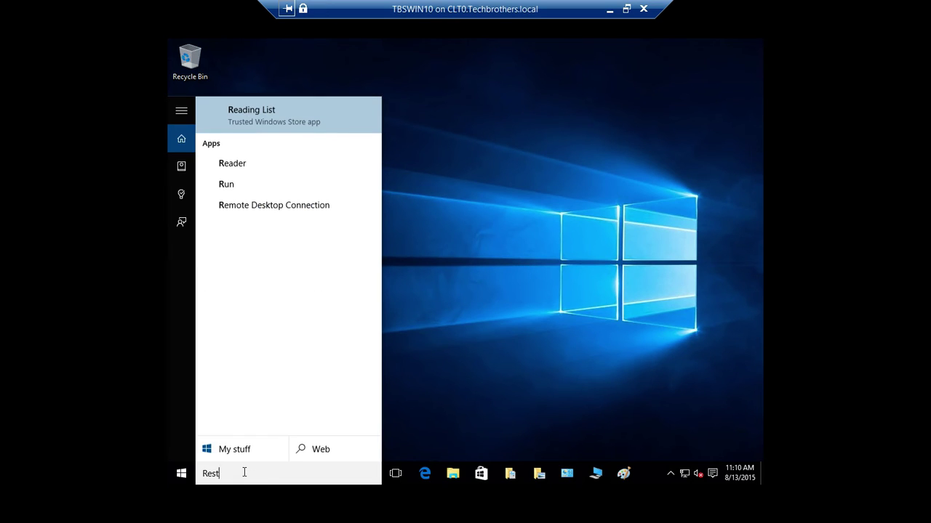
type("urants")
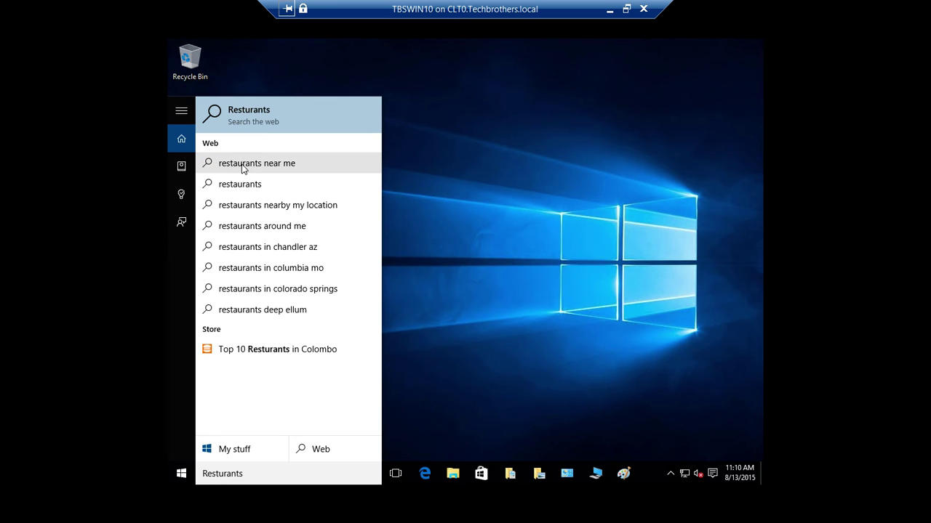
left_click(255, 164)
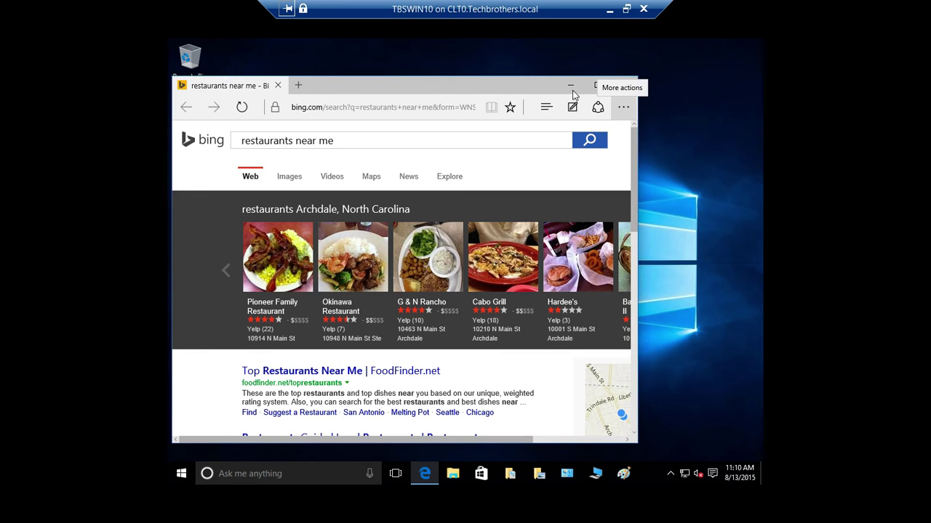
Turn off 'Have Cortana assist me' in Edge's advanced settings and close the browser
left_click(598, 85)
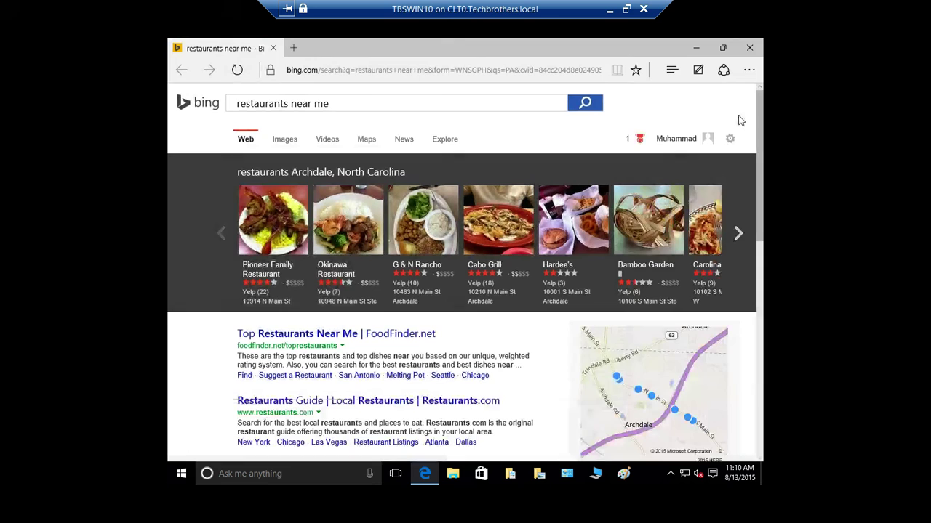
left_click(747, 72)
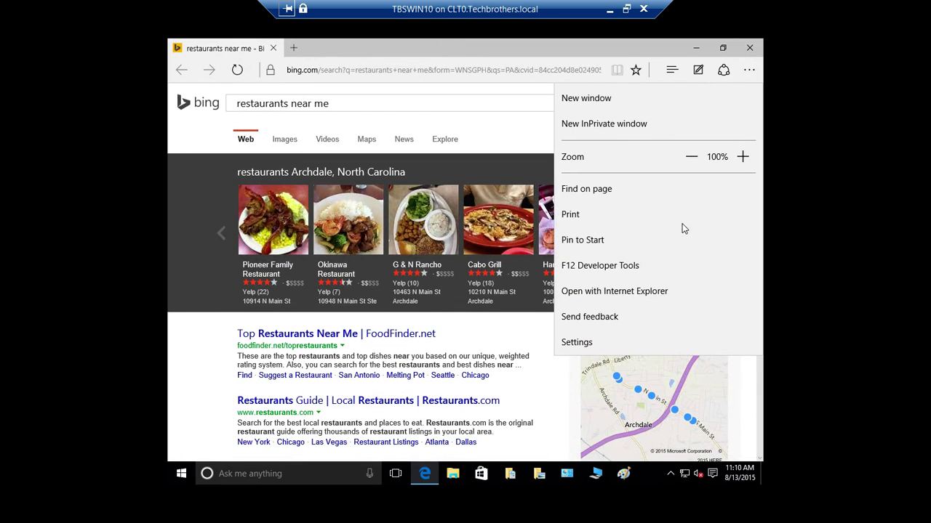
left_click(589, 342)
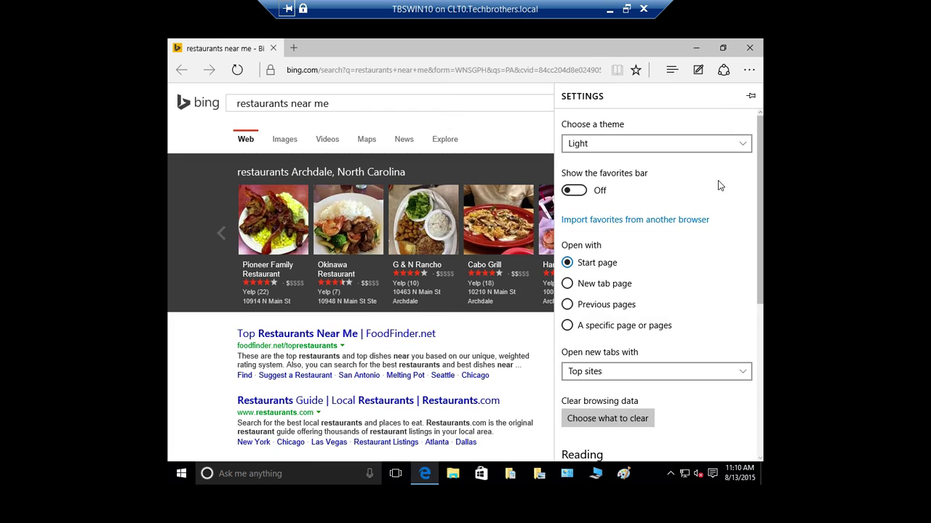
left_click_drag(757, 192, 751, 357)
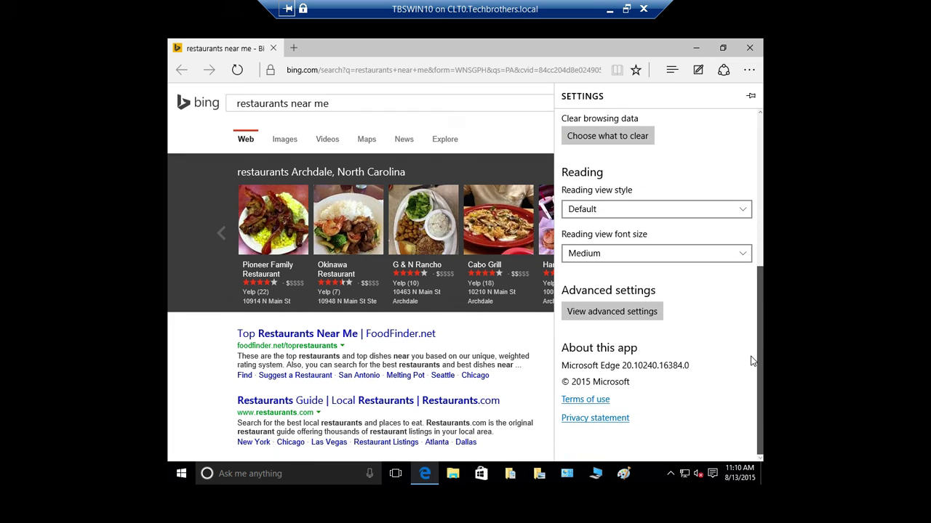
left_click(600, 313)
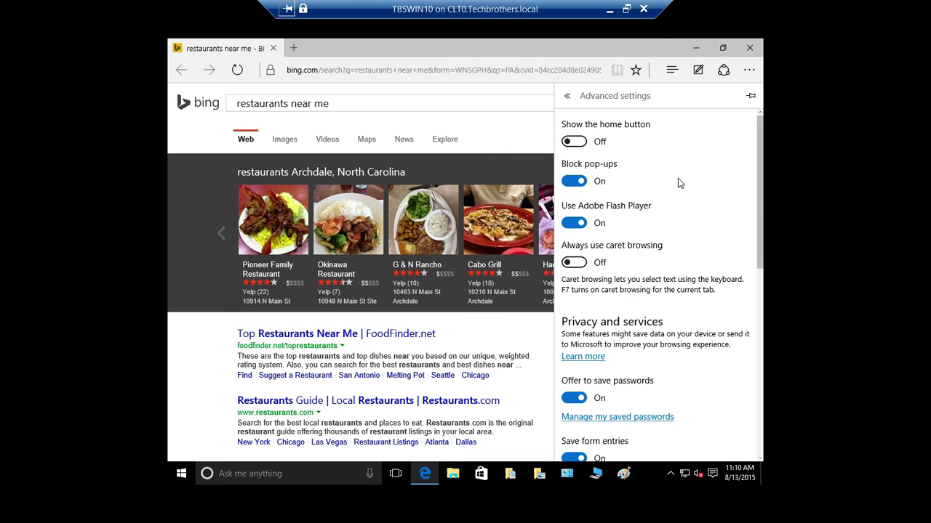
left_click_drag(761, 190, 762, 297)
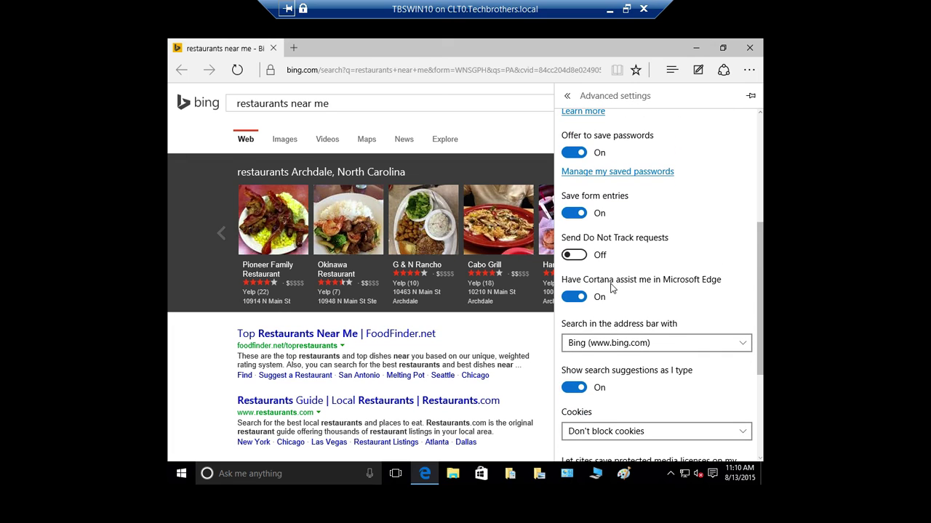
left_click(574, 296)
left_click(752, 50)
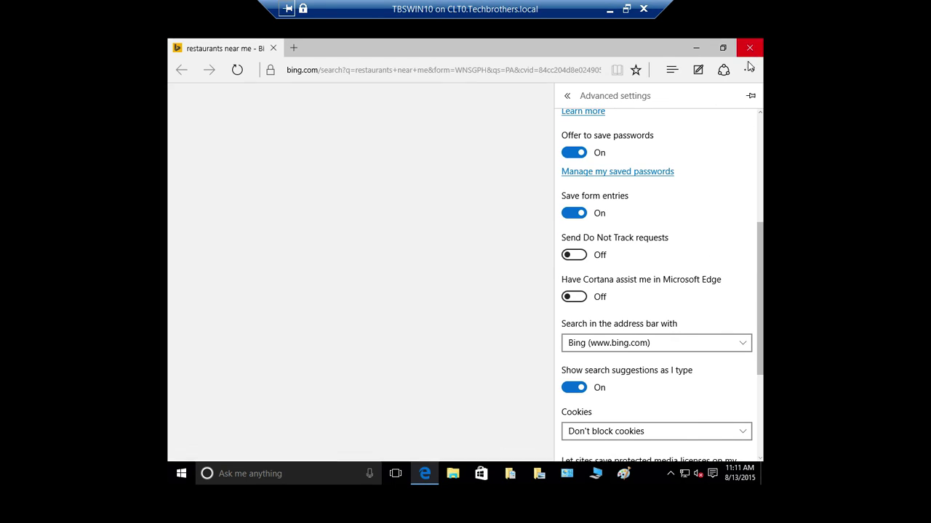
Browse Cortana's Notebook categories, then open the empty Reminders page
left_click(276, 472)
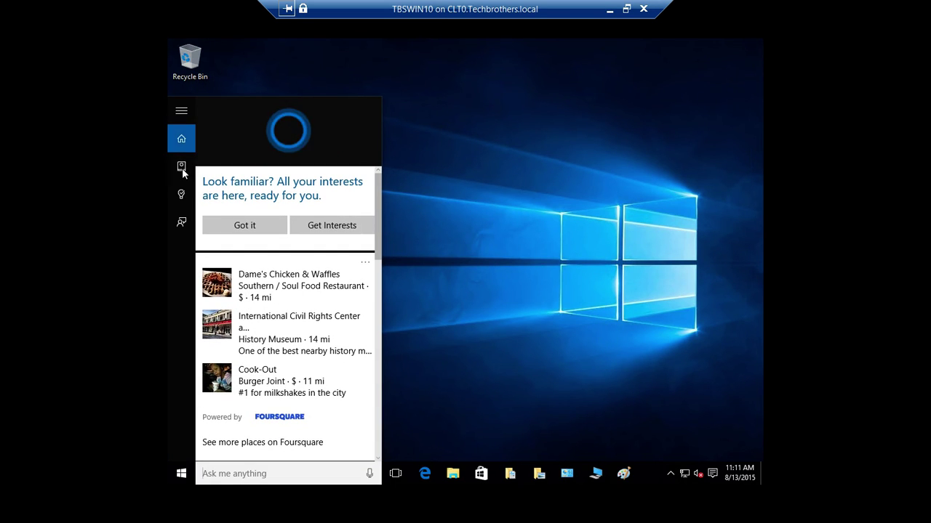
left_click(182, 169)
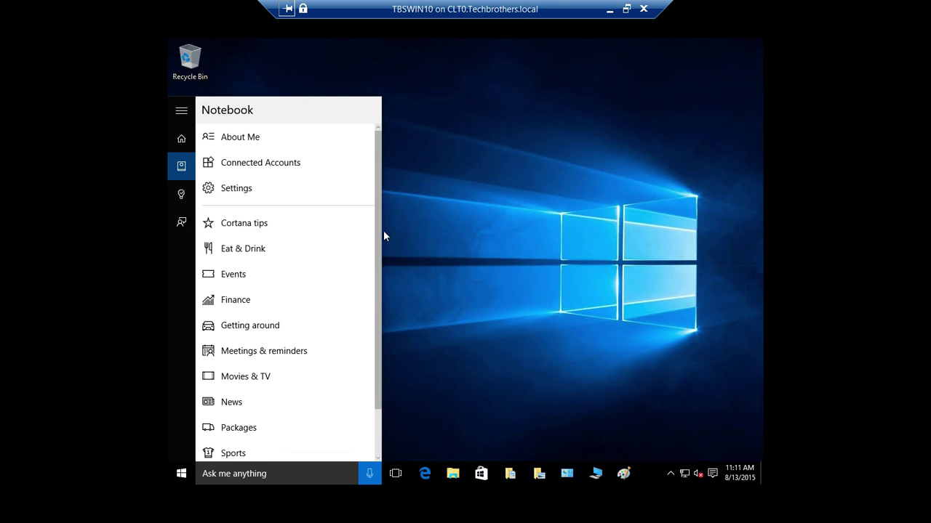
scroll(371, 316, "down", 2)
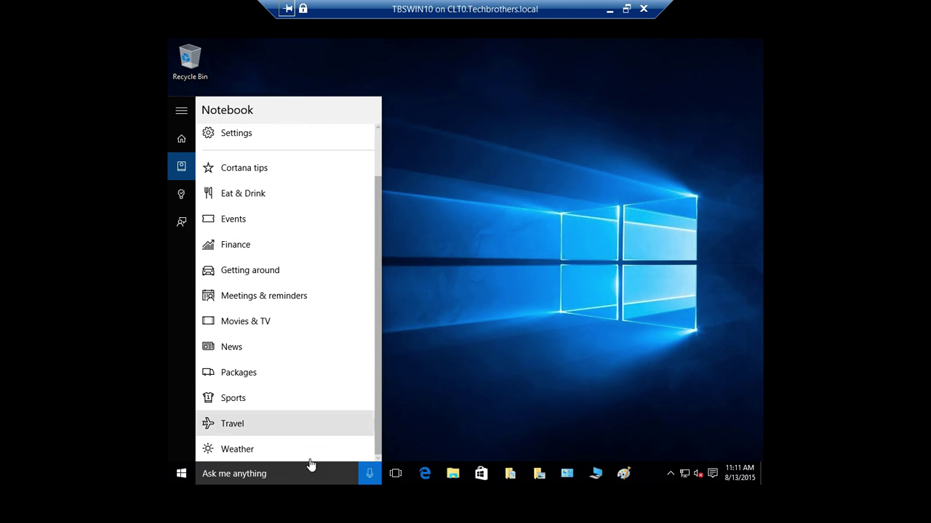
left_click(181, 197)
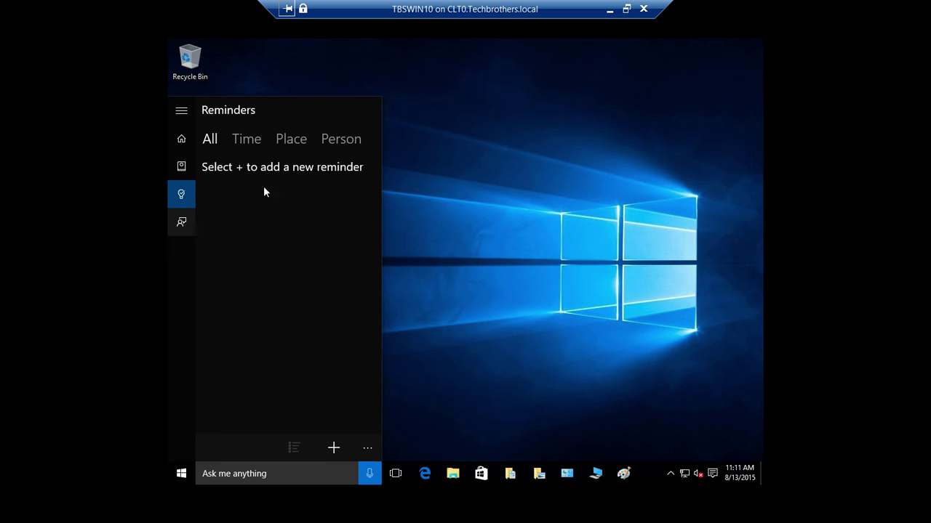
View Cortana's feedback form, dismiss it, and minimize the VM session back to Notepad
left_click(187, 223)
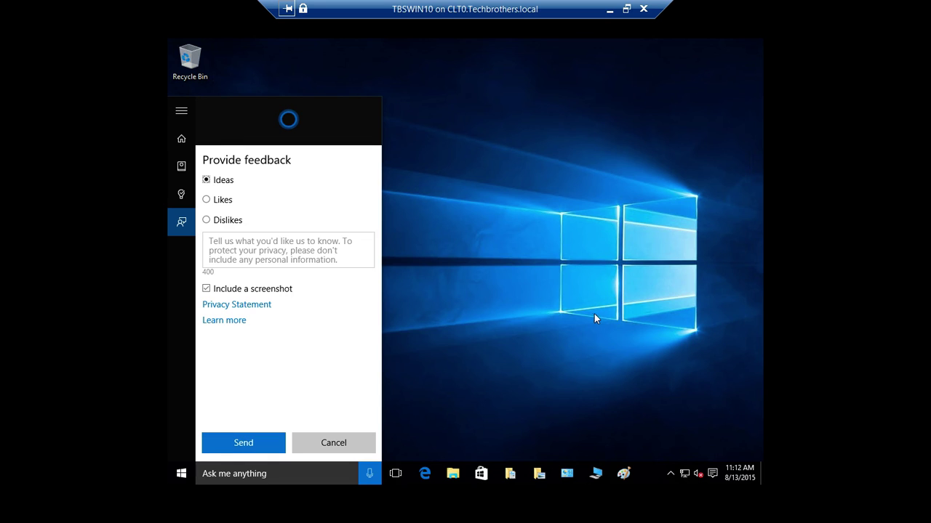
left_click(579, 324)
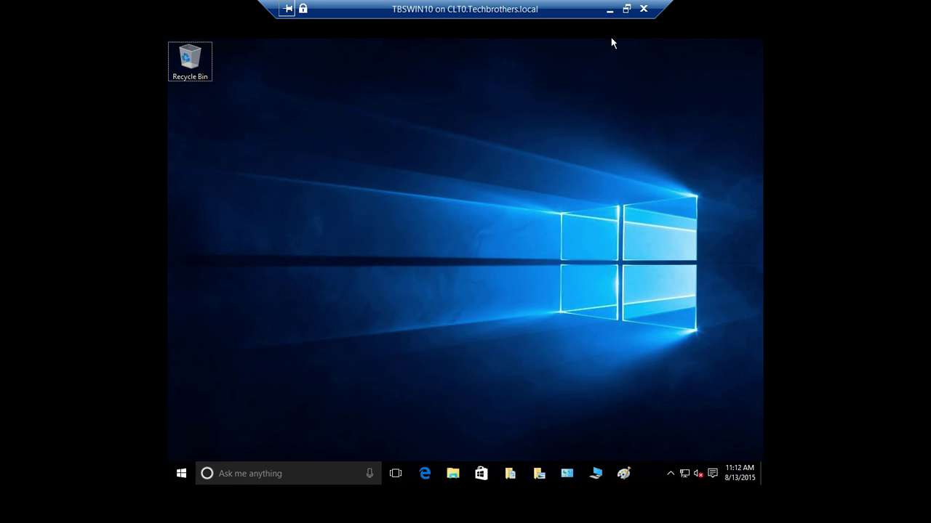
left_click(610, 10)
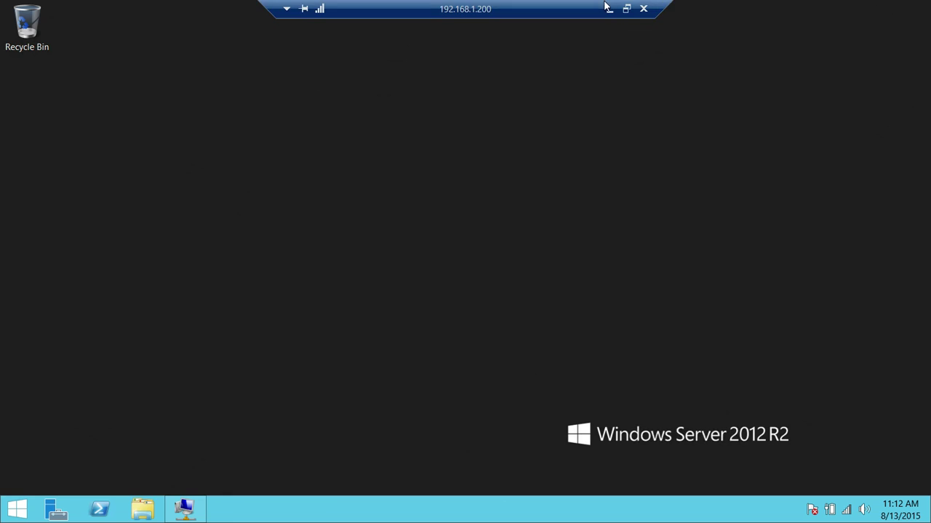
left_click(610, 9)
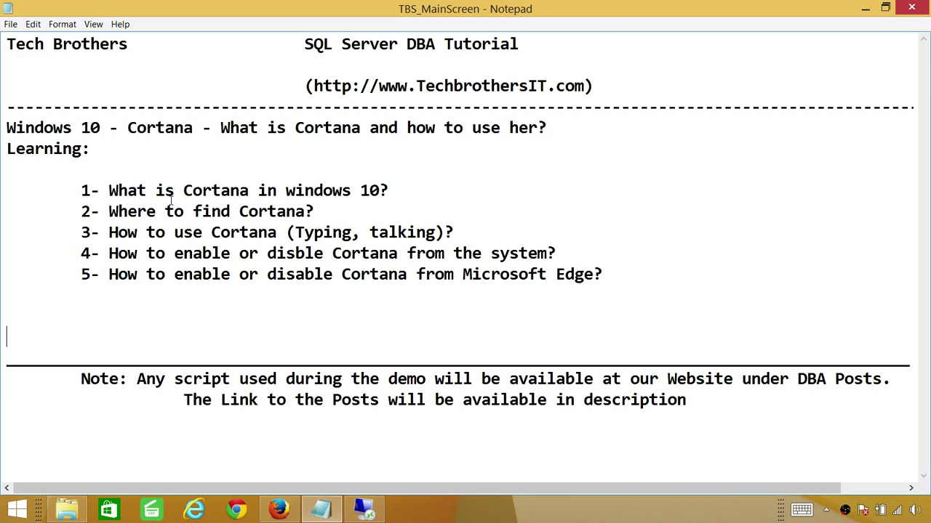